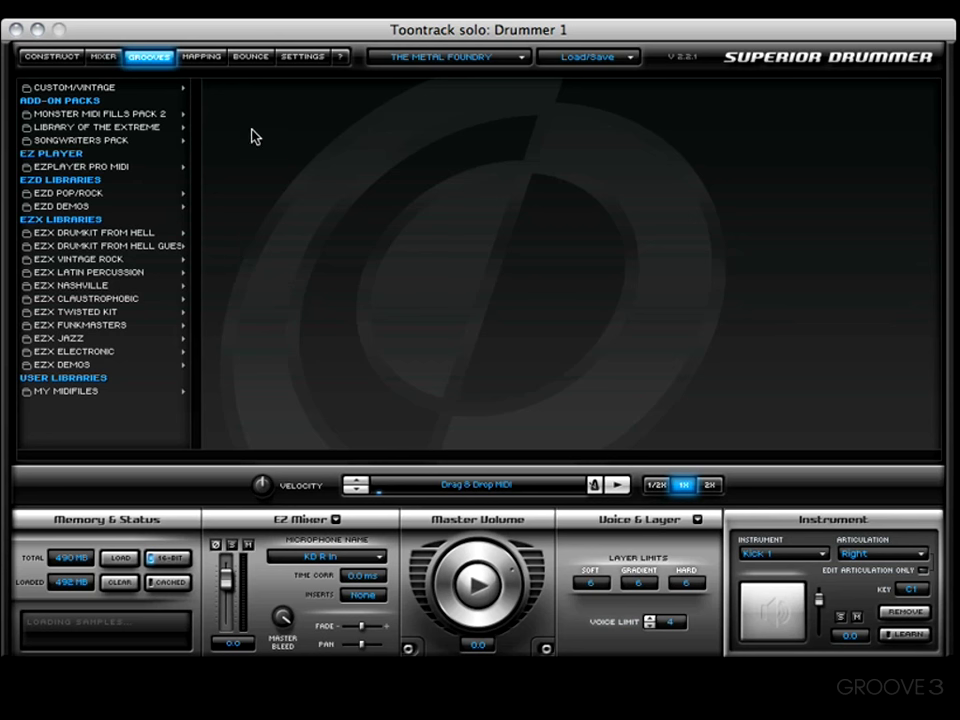
# Step: Switch from the Grooves page to the Mapping page, showing Kick 1 mapped to C1
pyautogui.click(204, 57)
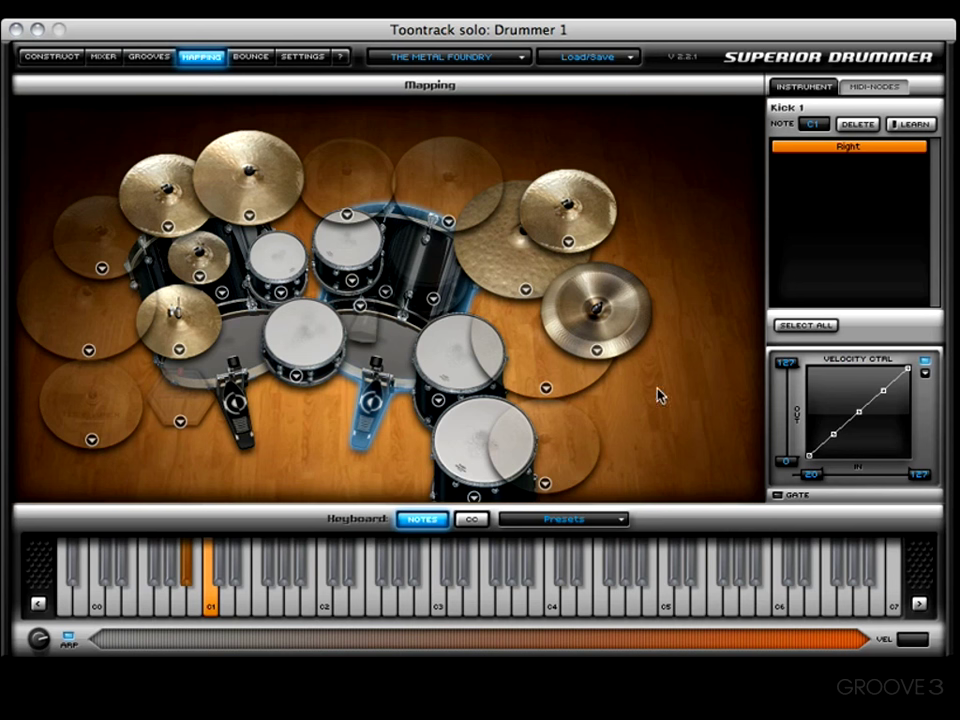
pyautogui.click(434, 56)
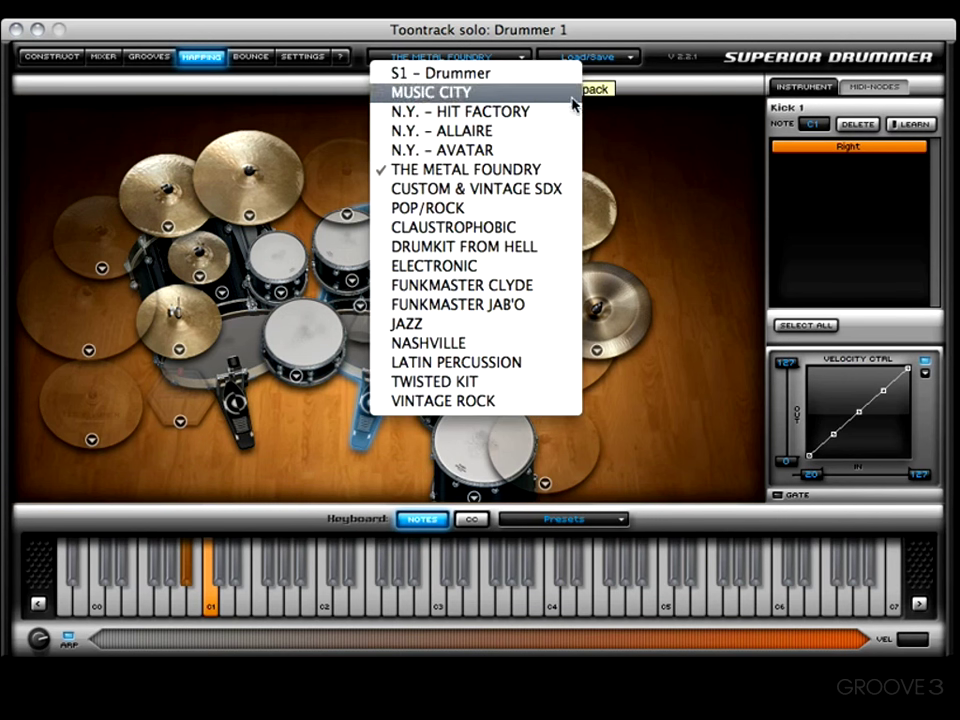
pyautogui.click(606, 62)
pyautogui.click(606, 62)
pyautogui.moveTo(622, 73)
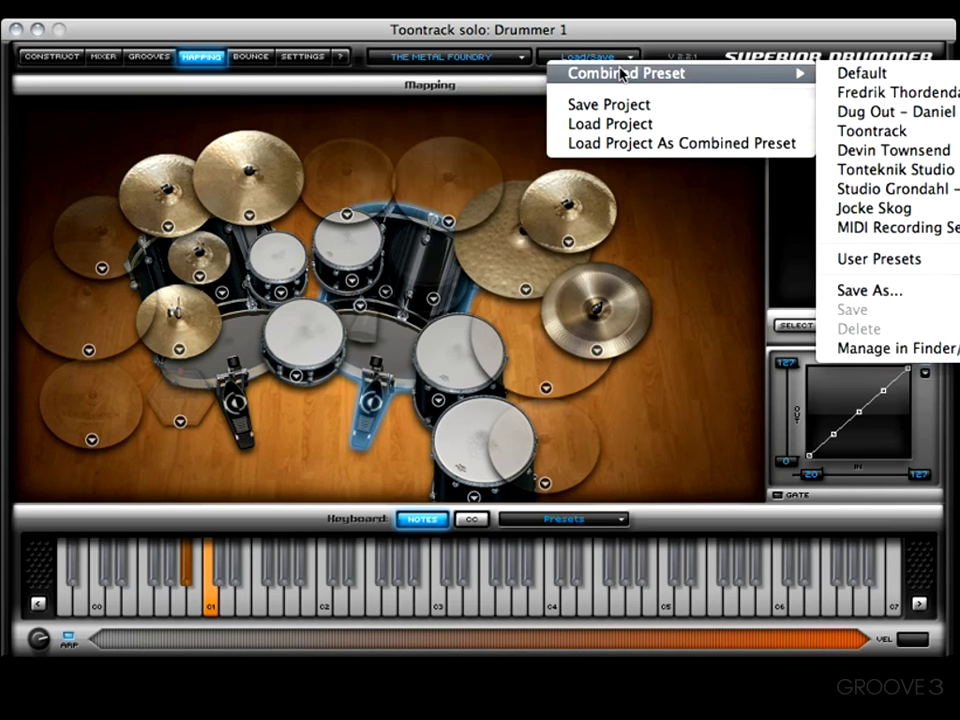
pyautogui.click(668, 270)
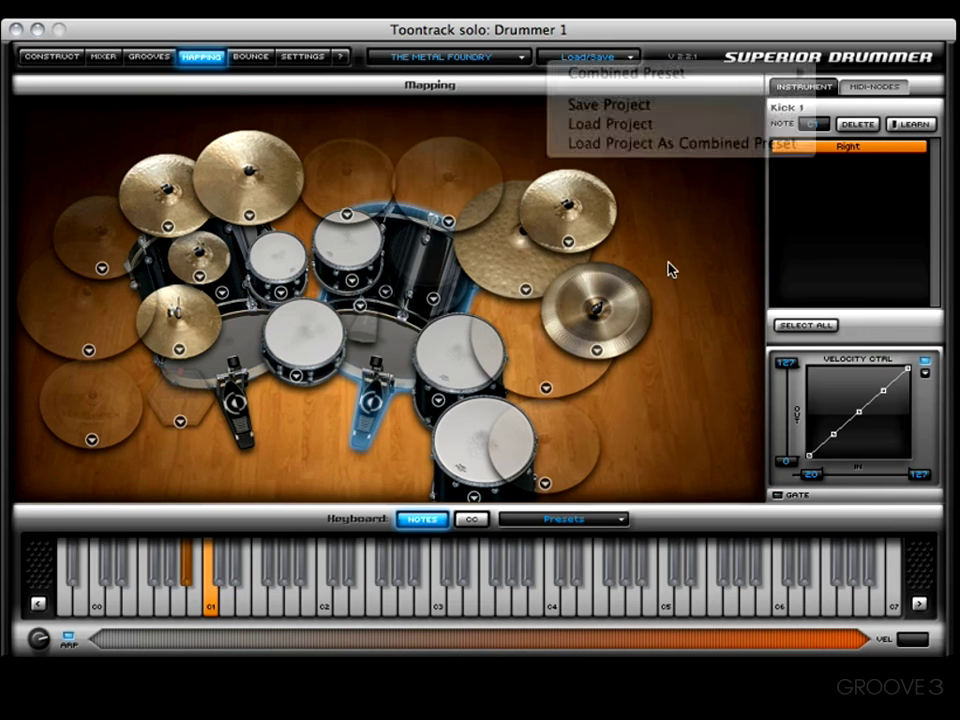
pyautogui.click(181, 352)
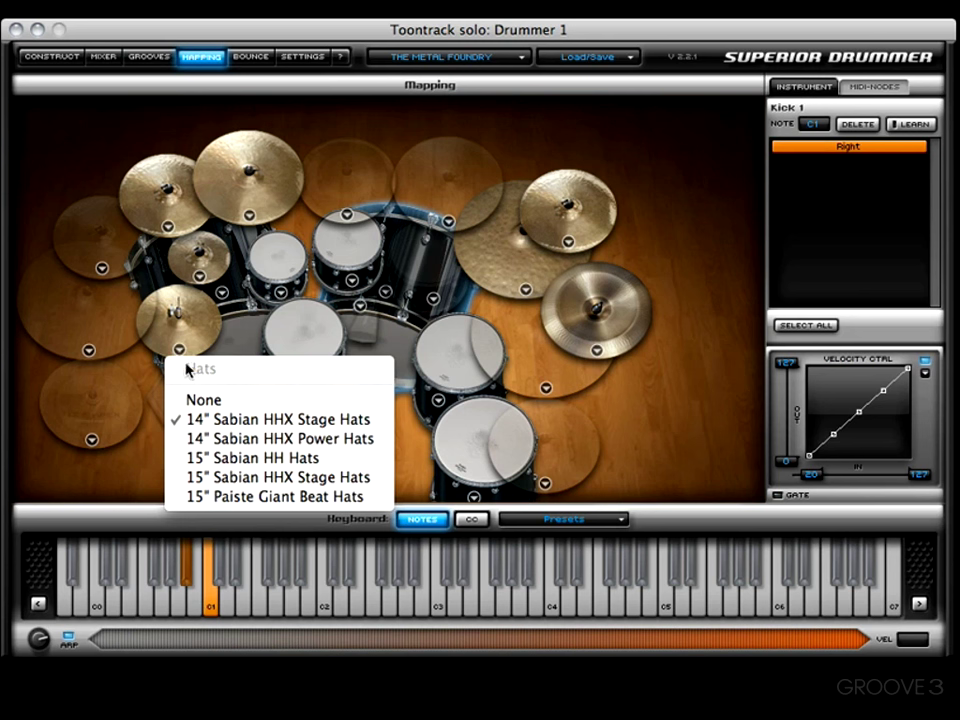
pyautogui.click(107, 490)
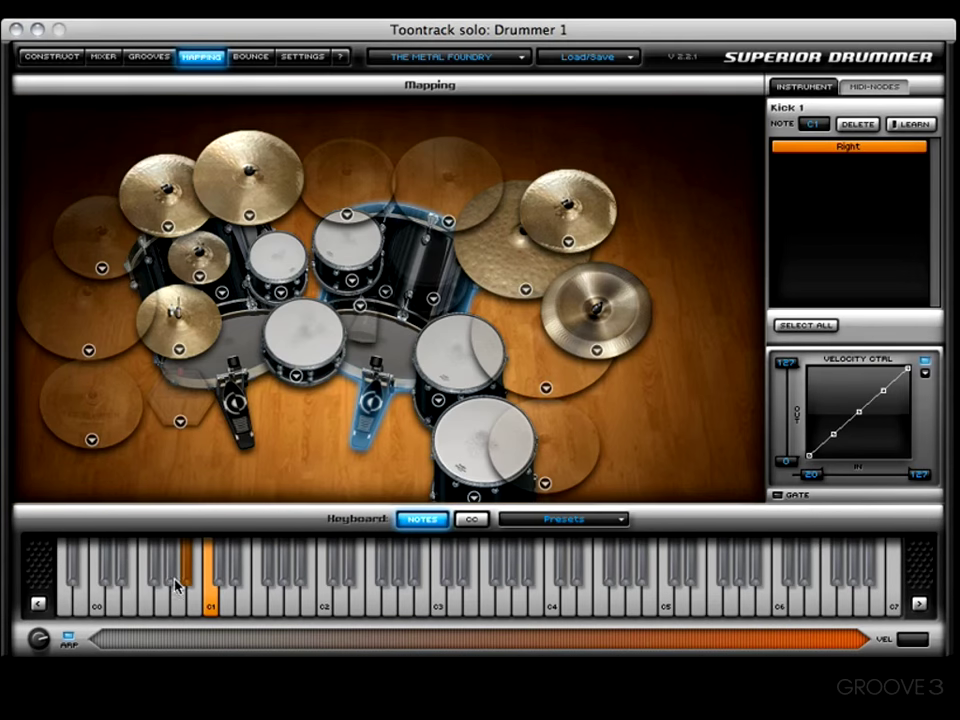
# Step: Shift the keyboard down to start at C-1 and apply the SR-iMap* note mapping preset
pyautogui.moveTo(178, 577); pyautogui.dragTo(371, 529)
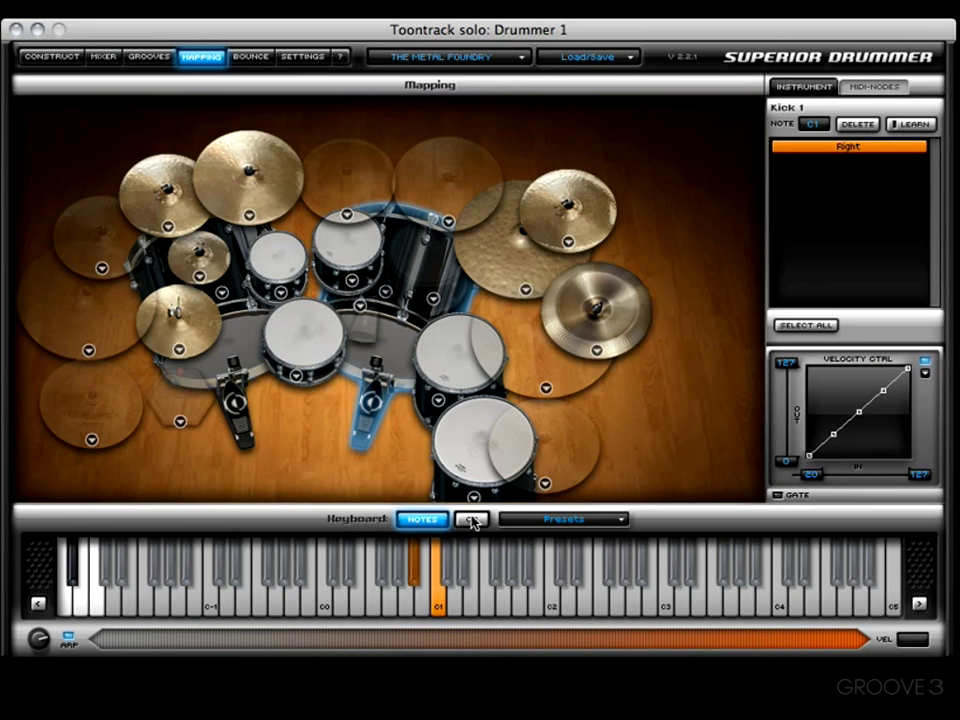
pyautogui.click(607, 524)
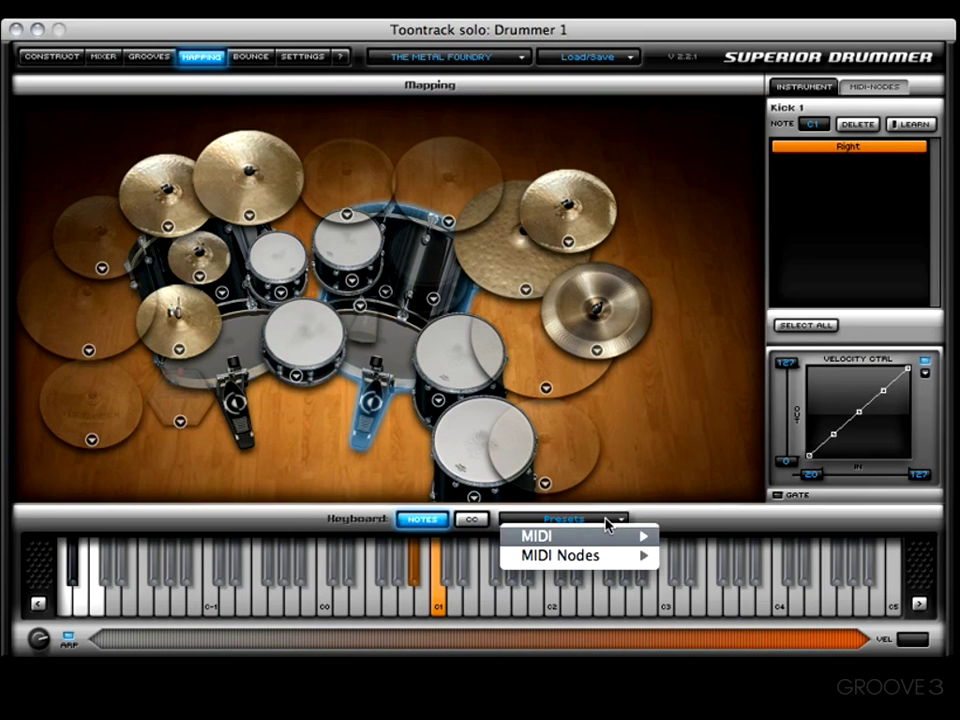
pyautogui.moveTo(563, 536)
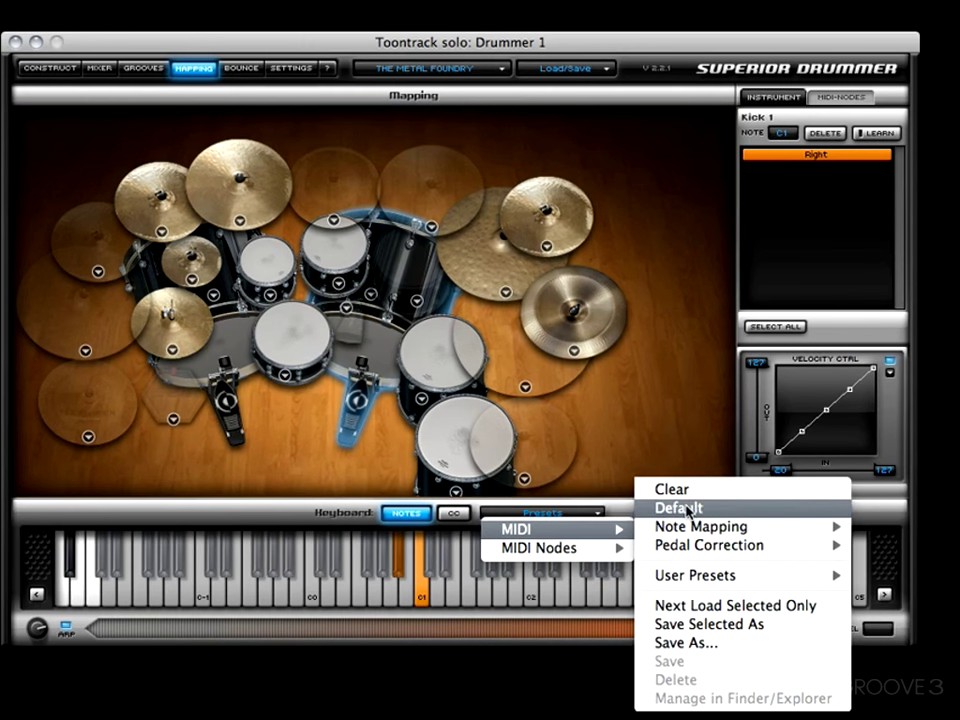
pyautogui.moveTo(688, 526)
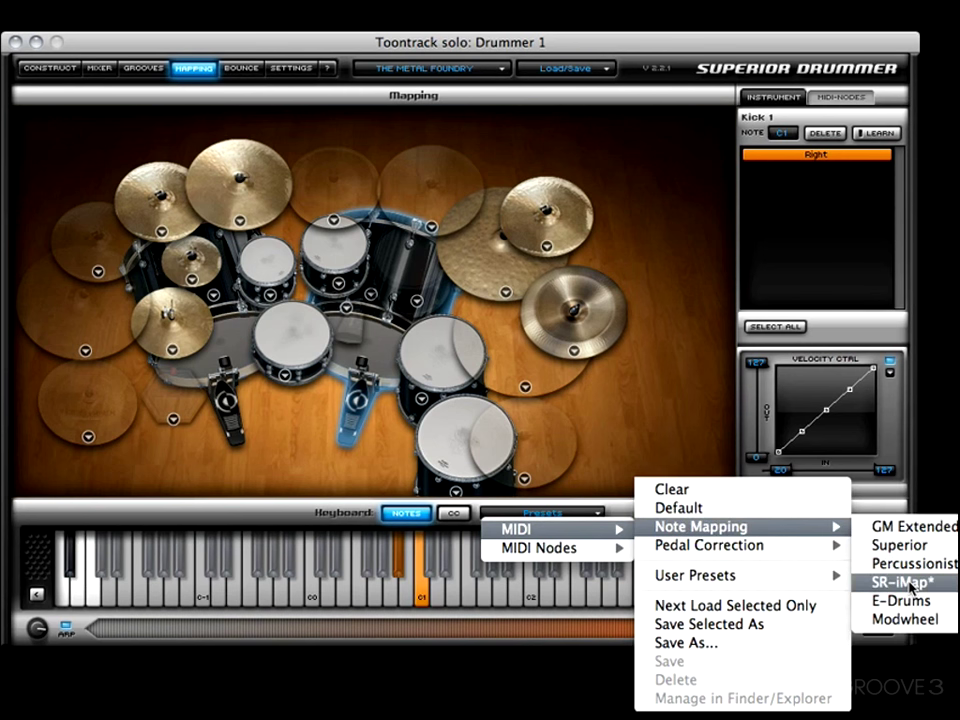
pyautogui.click(911, 586)
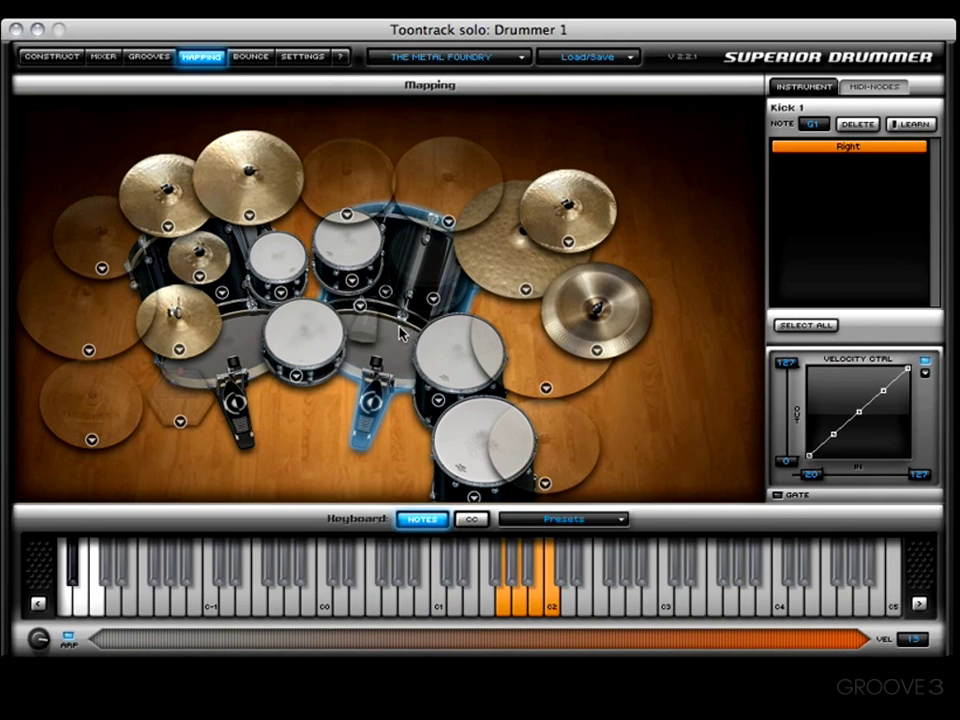
# Step: Return the keyboard to C0–C7 and inspect the snare, top crash and Racktom 2 mappings
pyautogui.click(918, 603)
pyautogui.click(918, 603)
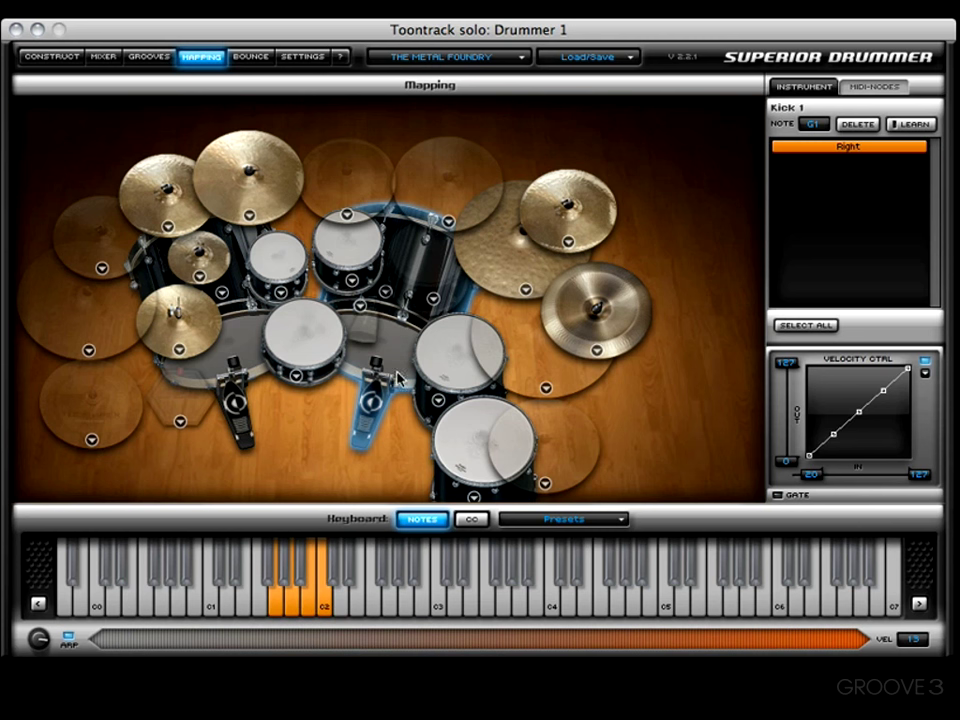
pyautogui.click(302, 337)
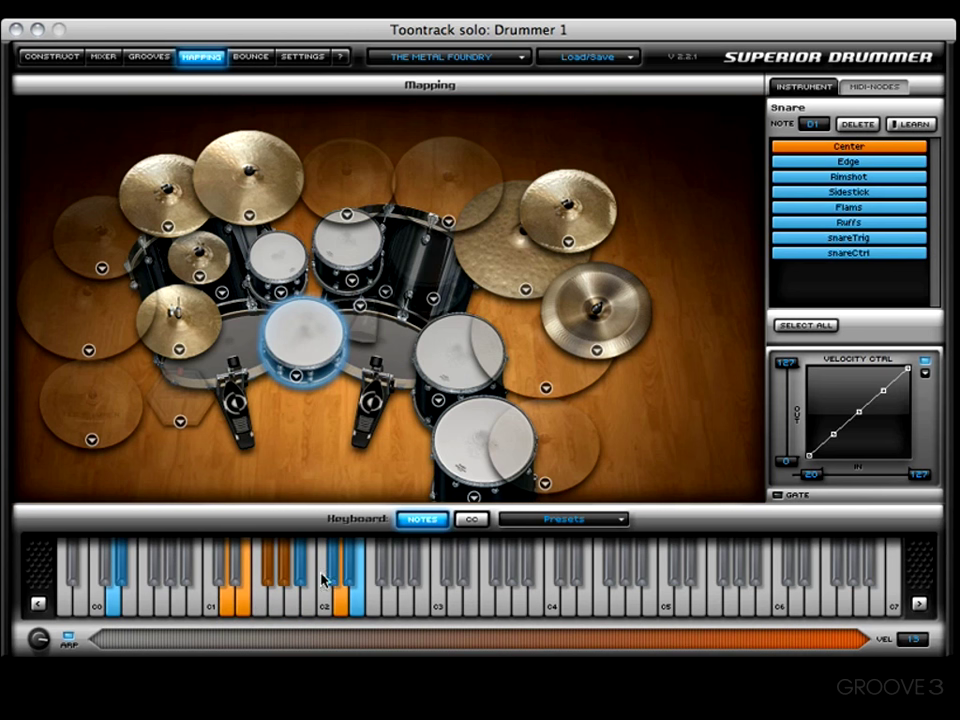
pyautogui.click(192, 142)
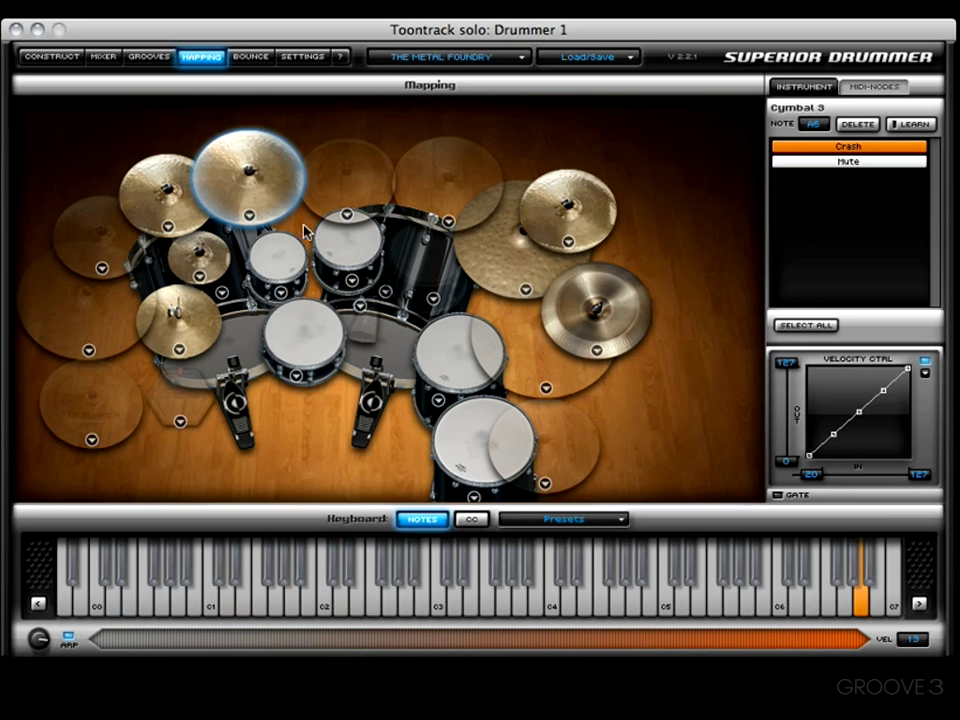
pyautogui.click(359, 255)
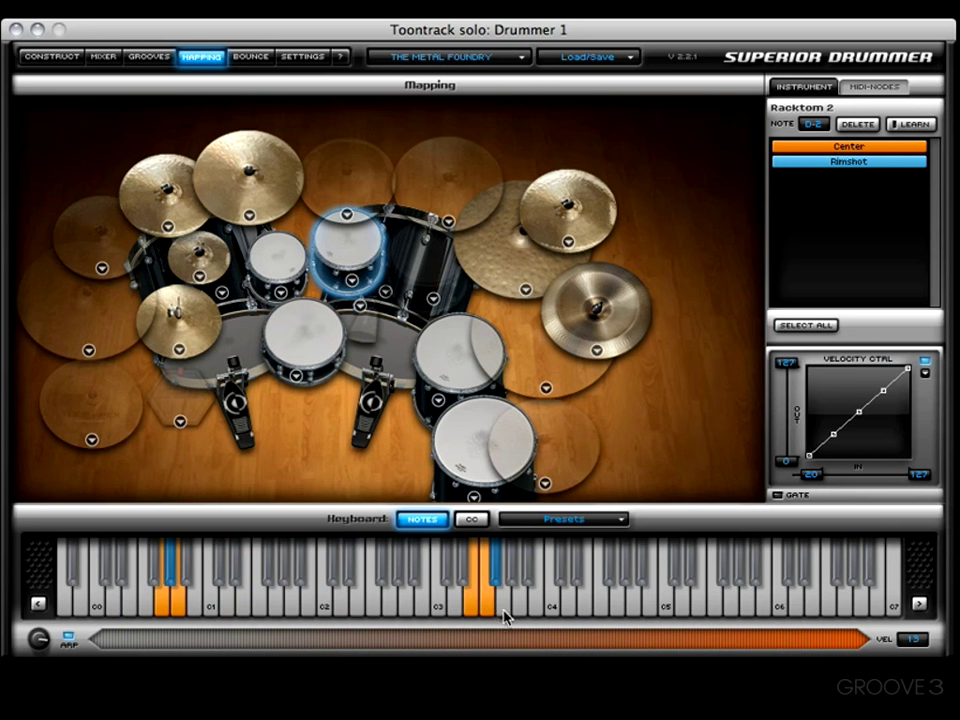
pyautogui.click(545, 519)
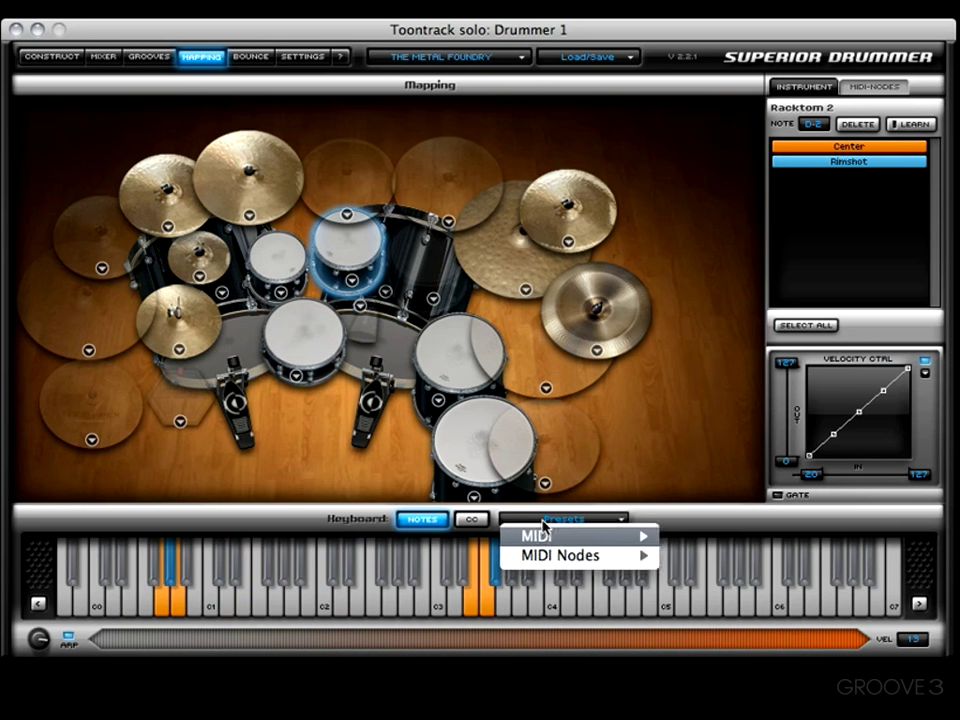
# Step: Apply the Superior note mapping, then select the snare and audition its articulation keys
pyautogui.moveTo(534, 535)
pyautogui.moveTo(717, 533)
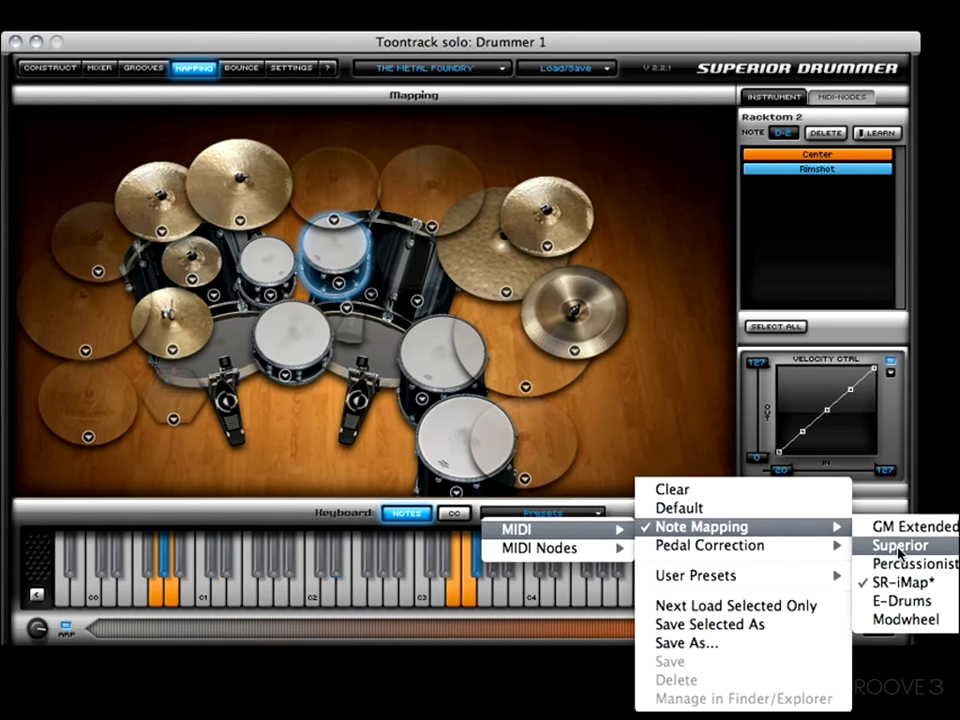
pyautogui.click(899, 548)
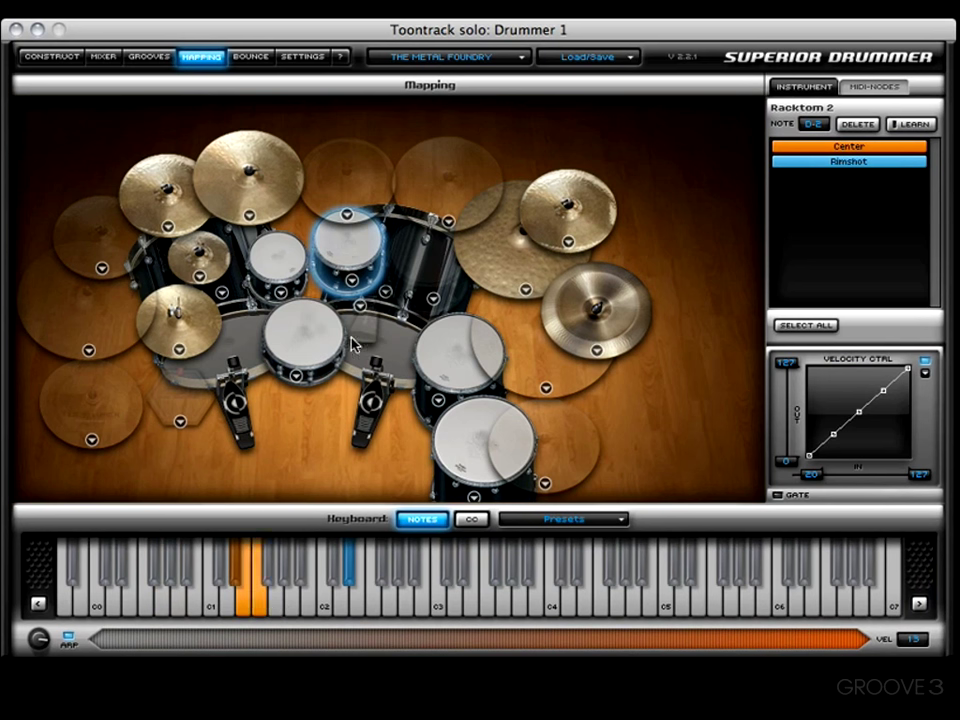
pyautogui.click(130, 600)
pyautogui.click(168, 612)
pyautogui.click(125, 578)
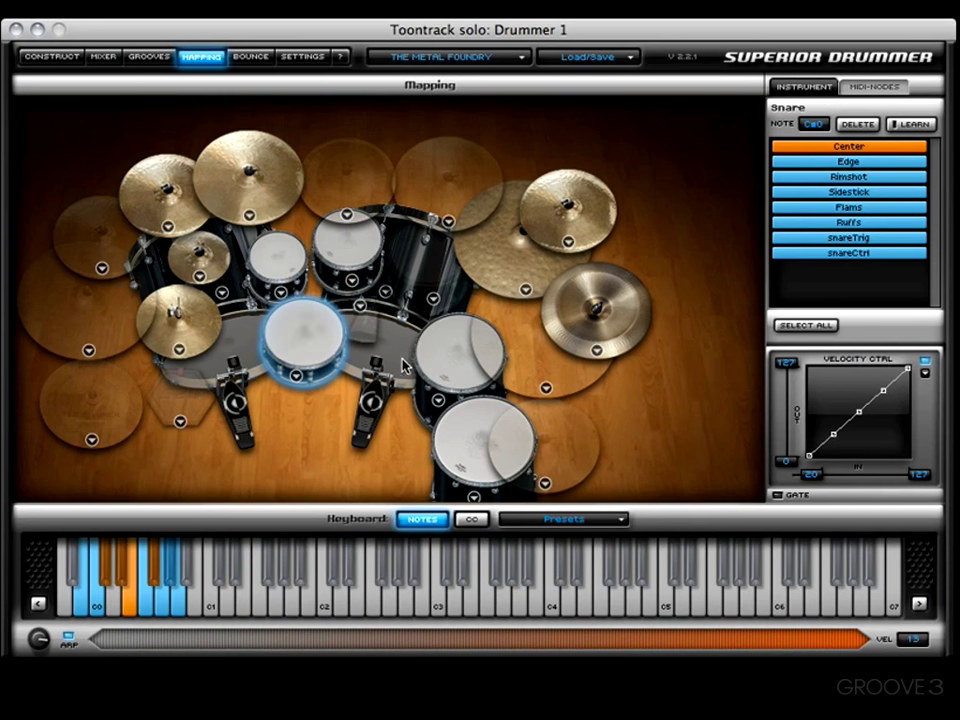
# Step: Select the right and left kick pedals and apply the Default MIDI note mapping
pyautogui.click(380, 392)
pyautogui.click(238, 400)
pyautogui.click(563, 519)
pyautogui.moveTo(549, 537)
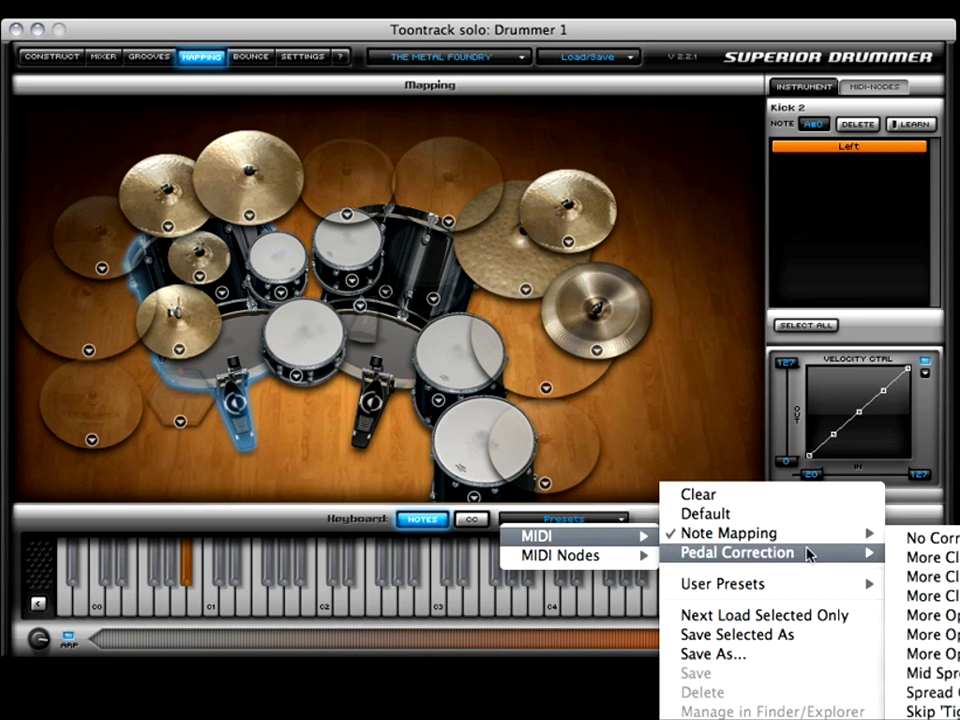
pyautogui.click(712, 516)
# Step: Audition Kick 2 on B0, the other kick on C1, and notes above C1
pyautogui.click(192, 604)
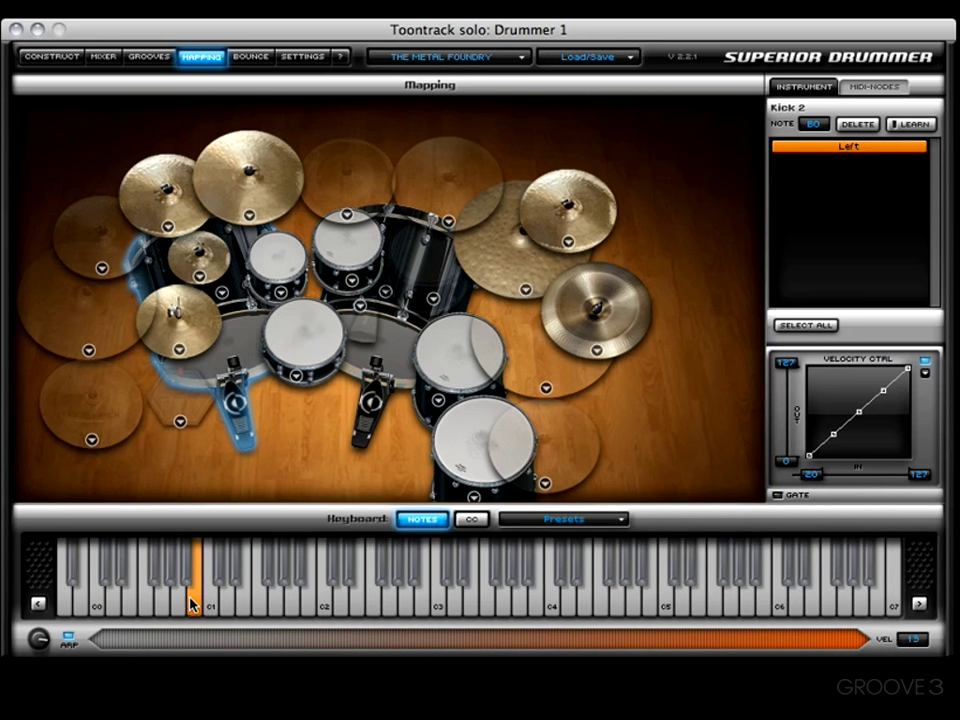
pyautogui.click(212, 606)
pyautogui.click(230, 605)
pyautogui.click(246, 605)
pyautogui.click(564, 519)
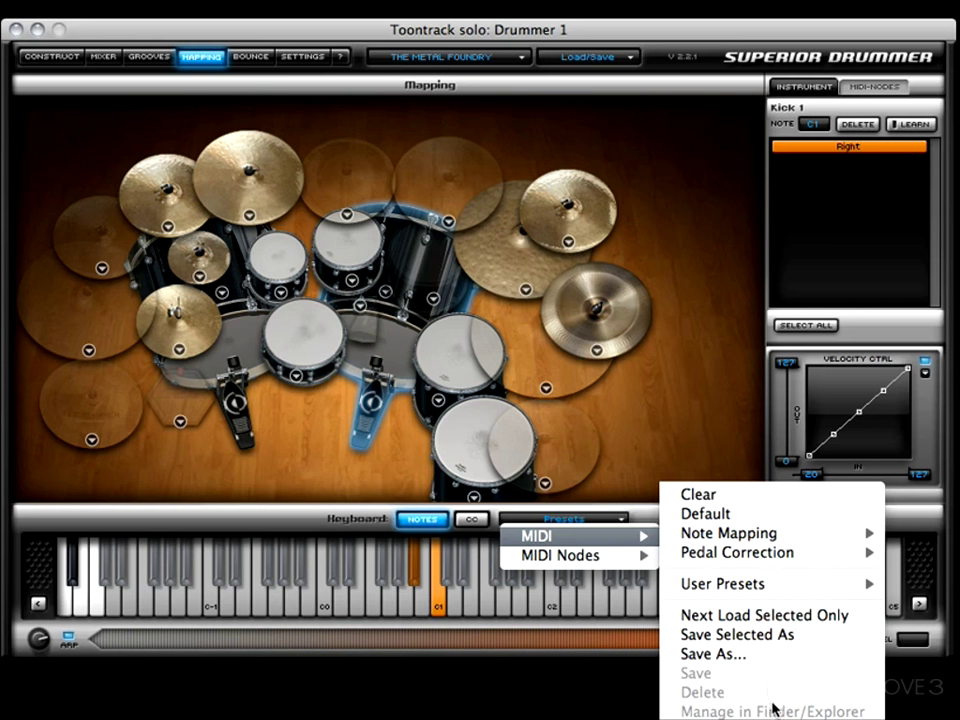
# Step: View the MIDI Nodes preset options, dismiss them, and bring up the help menu
pyautogui.moveTo(555, 562)
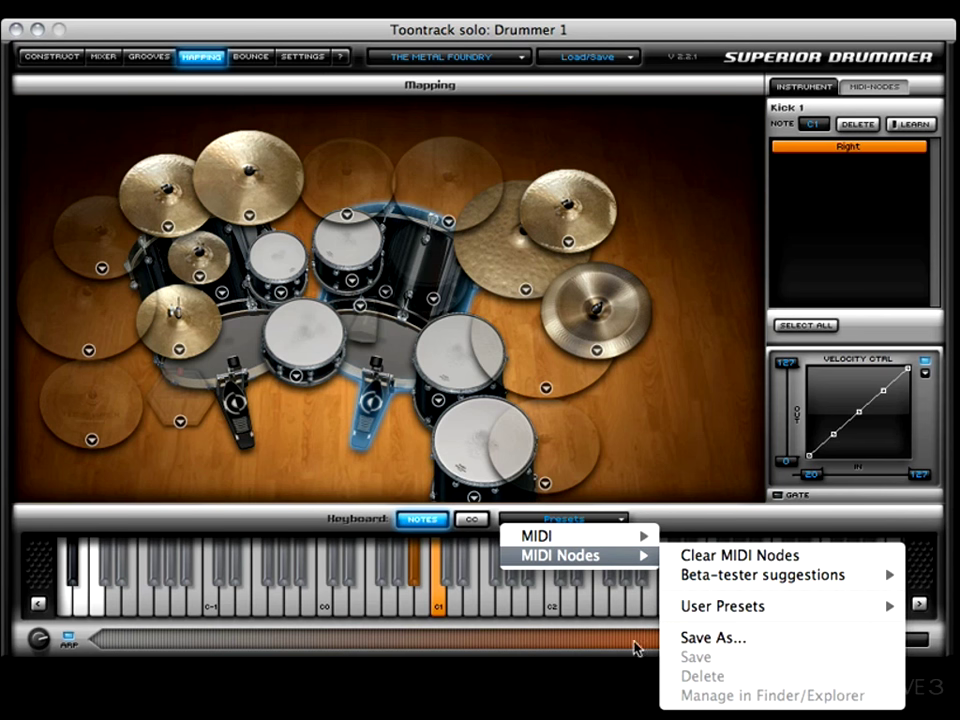
pyautogui.click(296, 541)
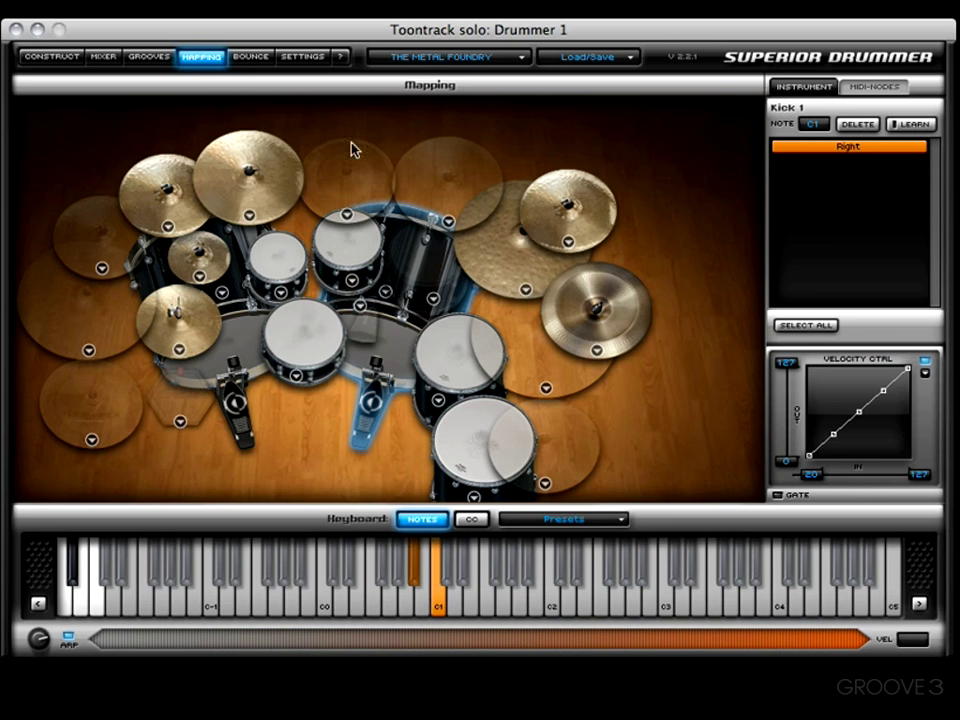
pyautogui.click(343, 58)
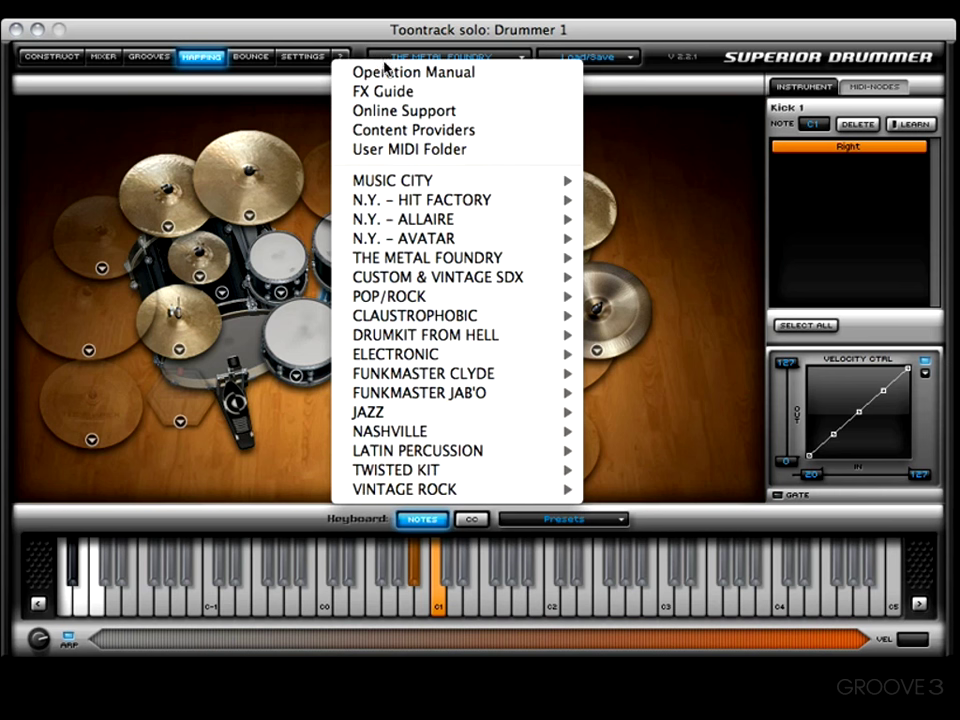
# Step: Call up The Metal Foundry's MIDI Layout reference from the help menu
pyautogui.moveTo(432, 262)
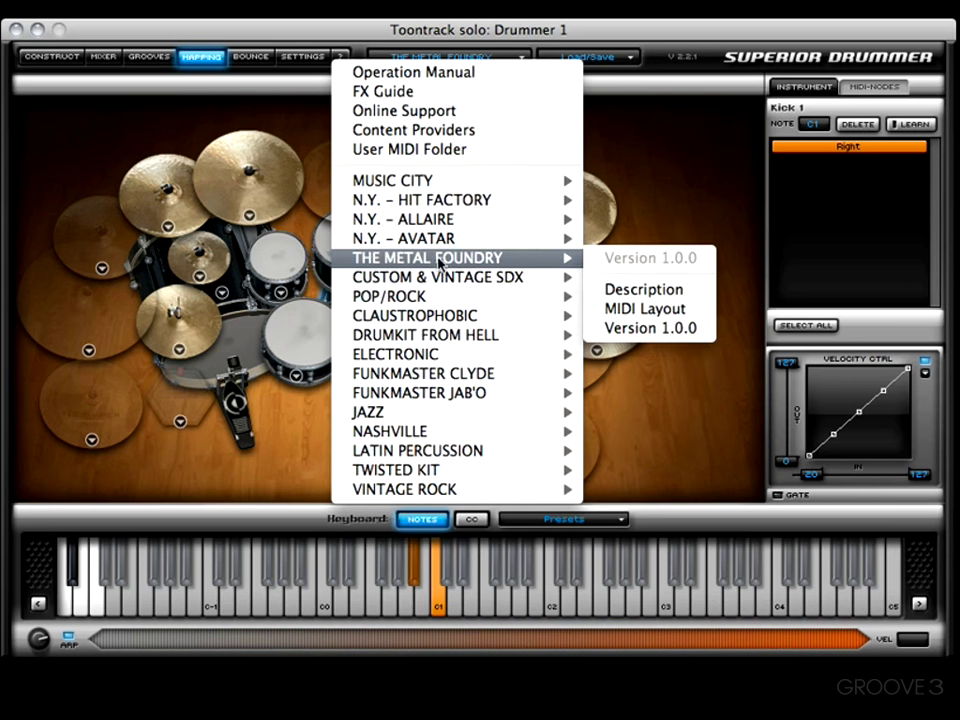
pyautogui.click(637, 314)
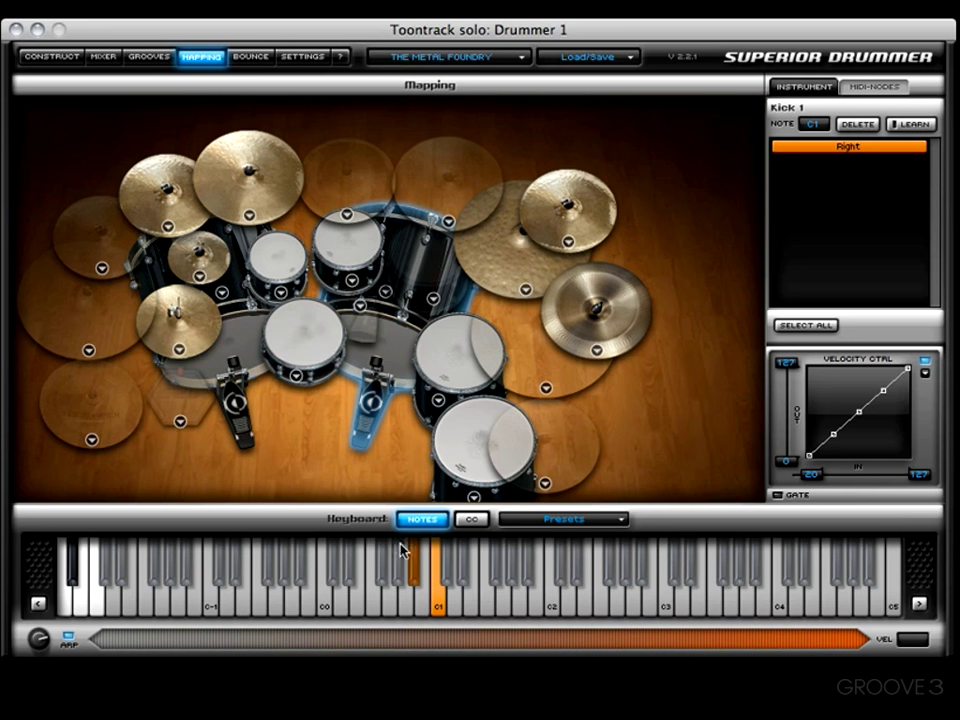
pyautogui.click(919, 606)
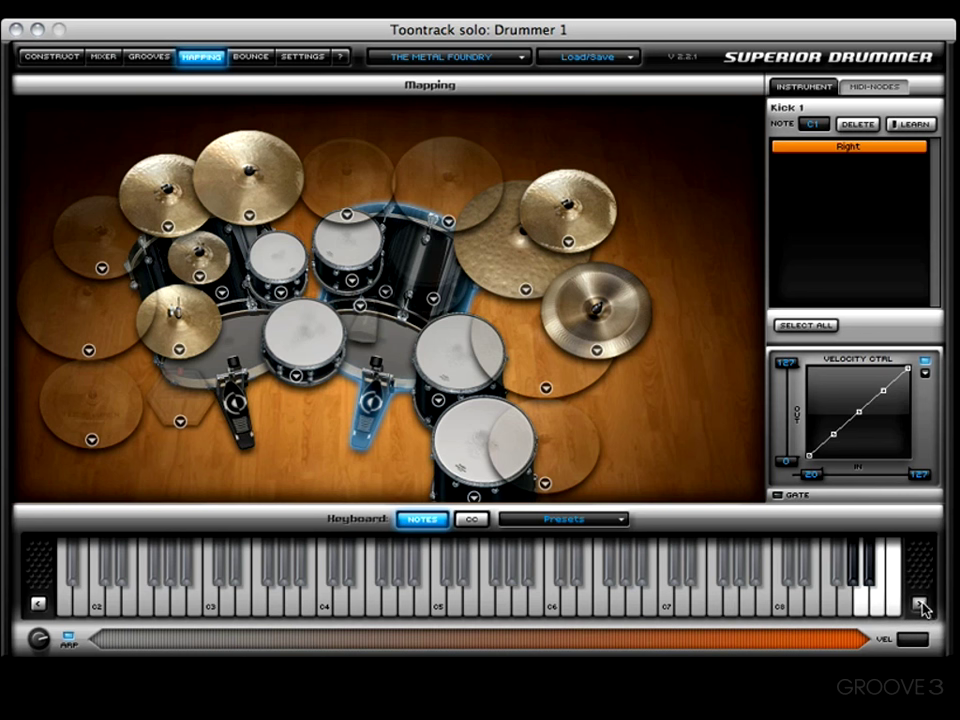
pyautogui.click(38, 604)
pyautogui.click(38, 604)
pyautogui.click(38, 604)
pyautogui.click(38, 604)
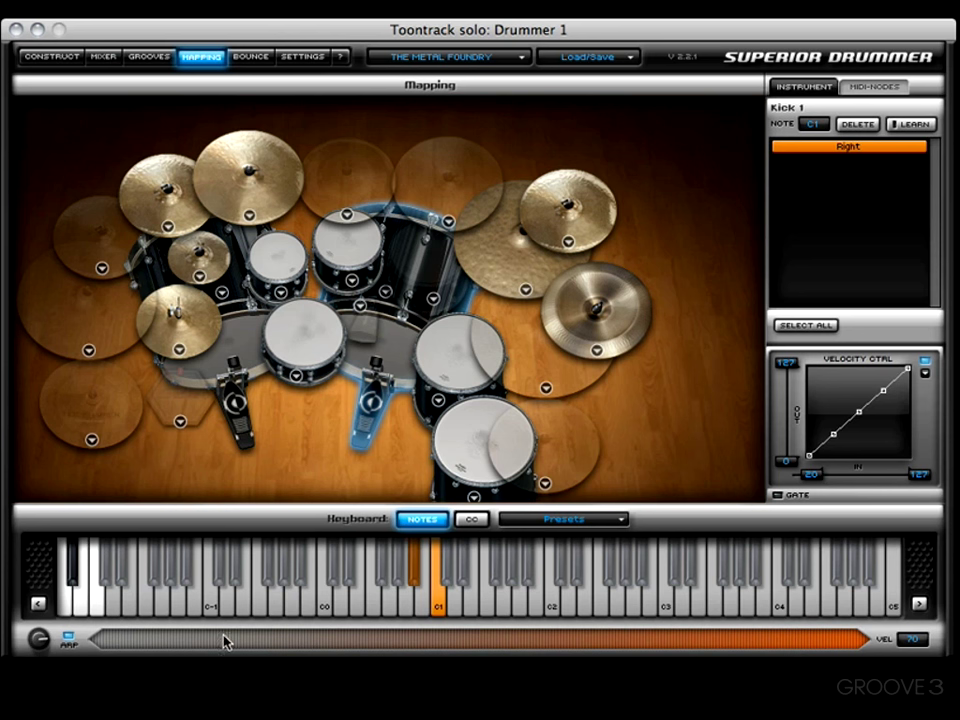
# Step: Trigger the right kick from the velocity bar at 61, 52 and other velocities, ending at 57
pyautogui.click(456, 643)
pyautogui.click(395, 645)
pyautogui.click(574, 641)
pyautogui.click(444, 640)
pyautogui.click(447, 640)
# Step: Play the kick at velocities 50, 65 and 110, then slightly softer down to 105
pyautogui.click(298, 641)
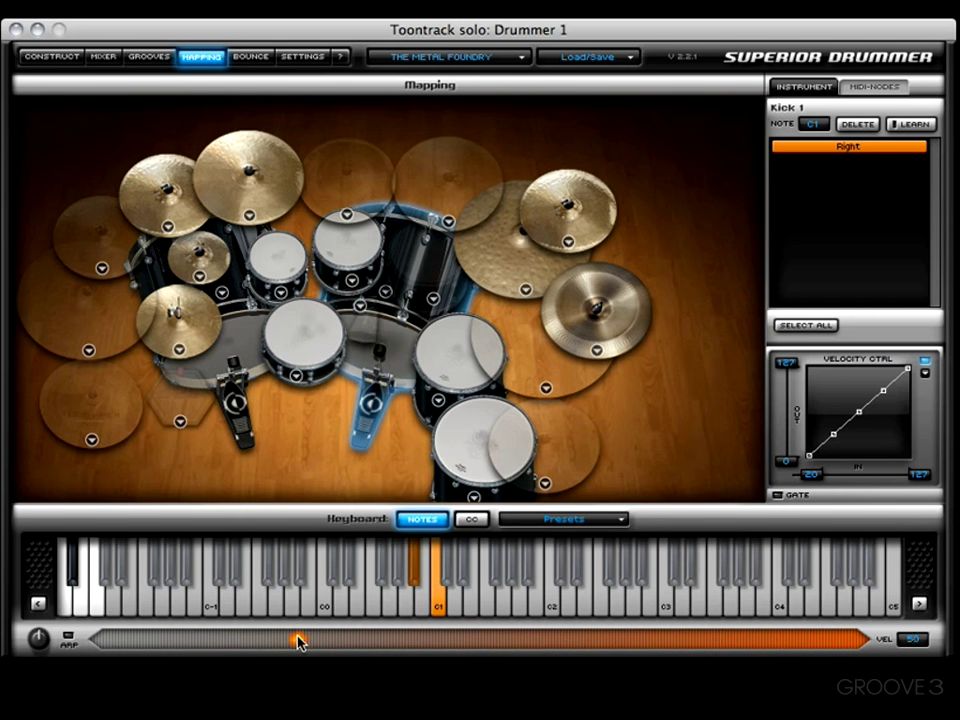
pyautogui.click(421, 641)
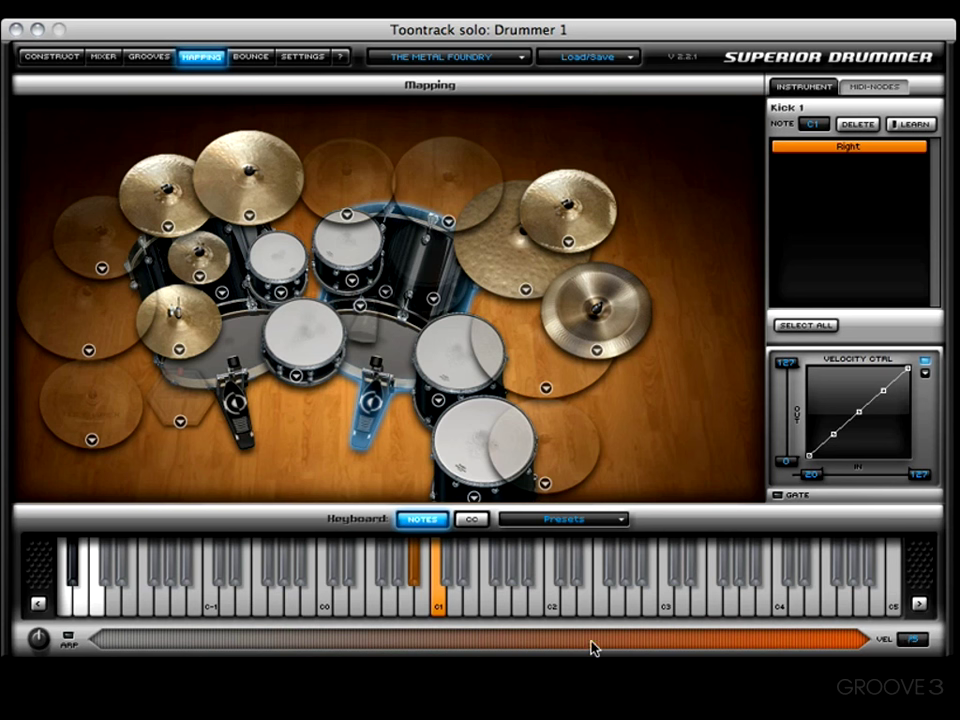
pyautogui.click(746, 640)
pyautogui.click(814, 640)
pyautogui.click(790, 640)
pyautogui.click(728, 640)
pyautogui.click(678, 641)
# Step: Play the kick progressively softer to about 60, then sweep velocity up to about 126
pyautogui.click(579, 641)
pyautogui.click(519, 641)
pyautogui.click(452, 641)
pyautogui.click(355, 640)
pyautogui.click(430, 641)
pyautogui.moveTo(440, 650); pyautogui.dragTo(790, 641)
# Step: Audition the kick from velocity 1 up to 127 and back down, ending at velocity 13
pyautogui.click(117, 643)
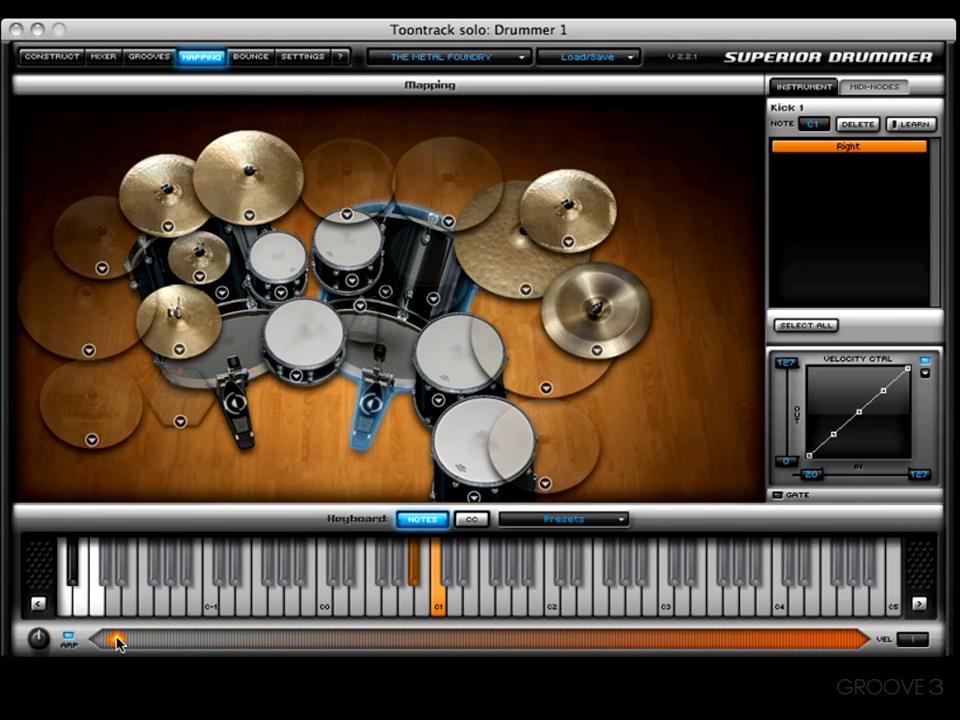
pyautogui.moveTo(117, 643); pyautogui.dragTo(938, 650)
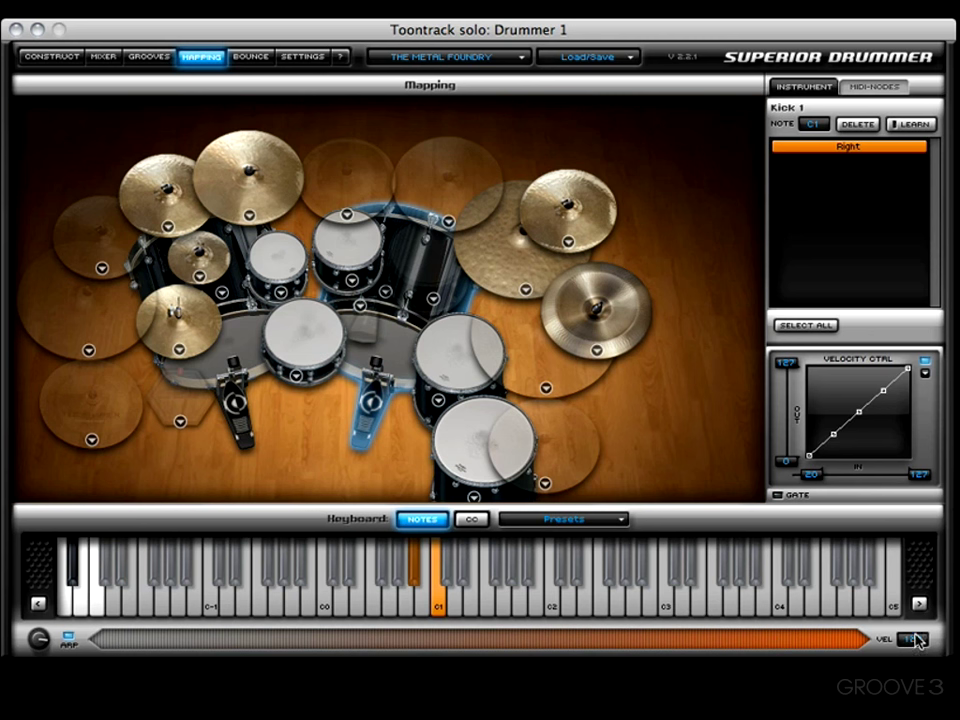
pyautogui.moveTo(763, 642); pyautogui.dragTo(584, 646)
pyautogui.click(210, 645)
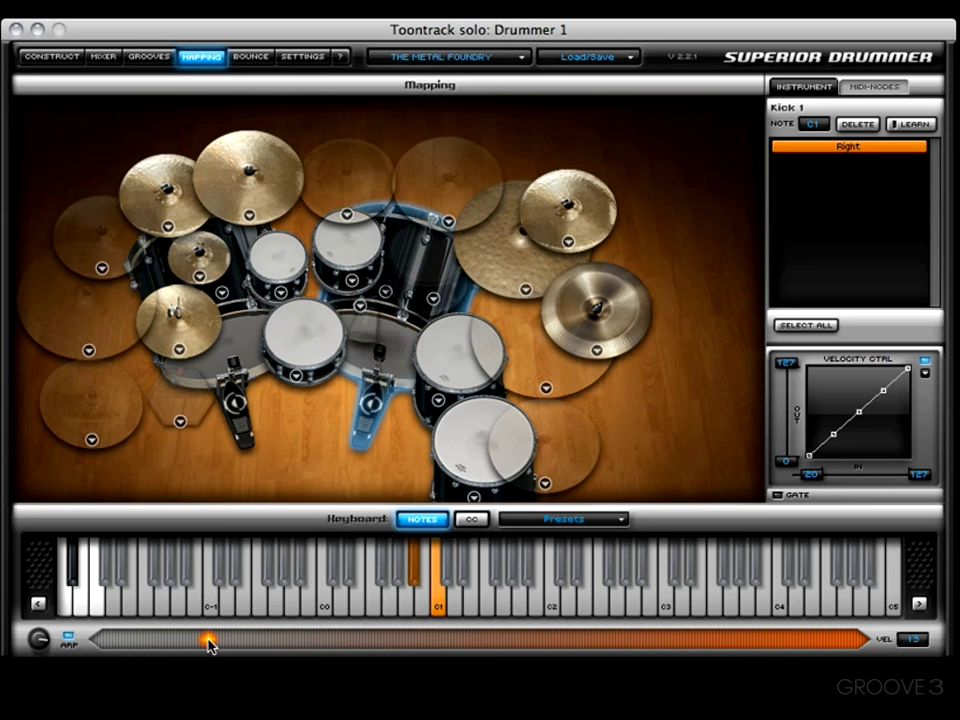